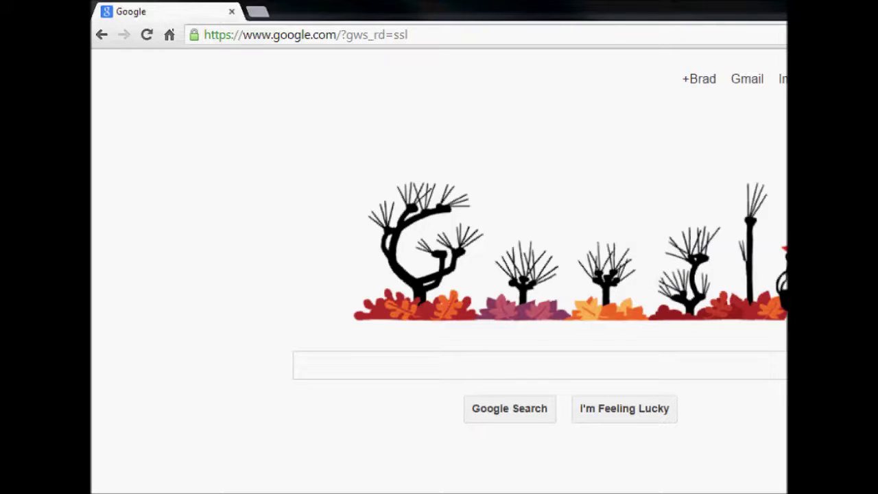
Step: Select the Google home page's full web address in Chrome's address bar
click(405, 36)
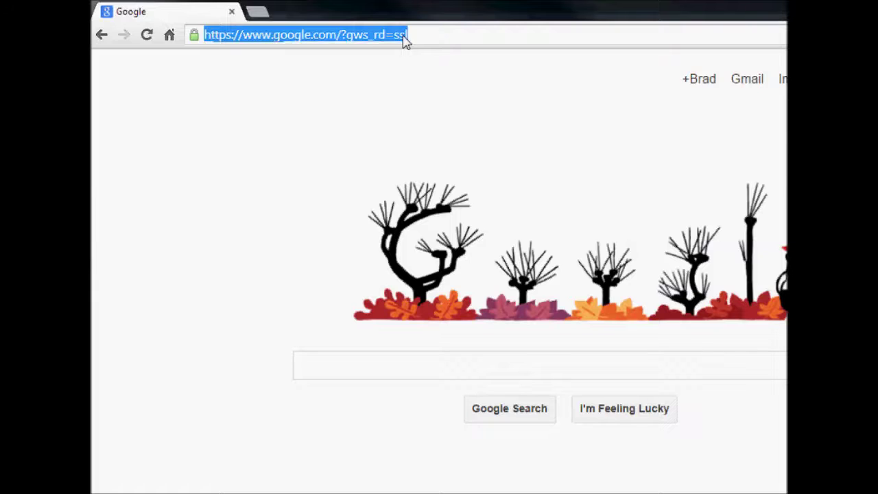
Step: Go to the WattsVIEW website and scroll down to the Configuration Utility download
text(watt)
key(Return)
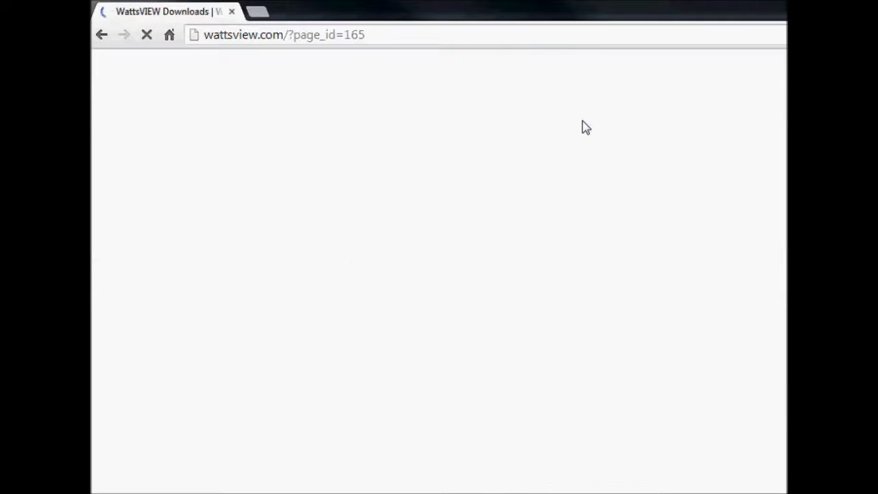
scroll(533, 274, down, 5)
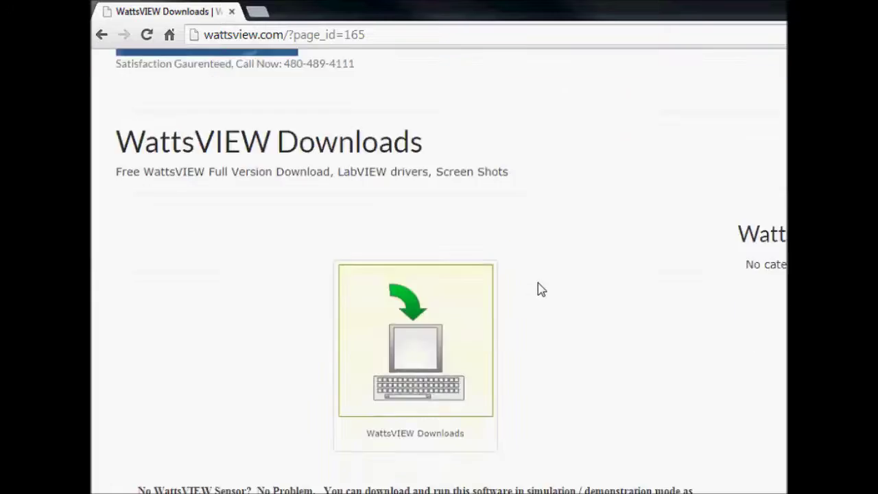
scroll(533, 296, down, 1)
scroll(535, 302, down, 2)
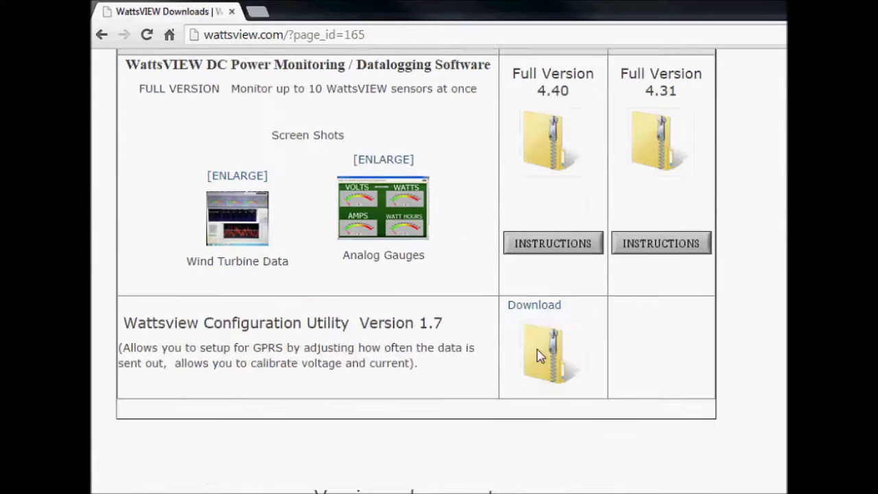
Step: Download wcu_1.7-installer.zip and keep it despite Chrome's danger warning
click(539, 307)
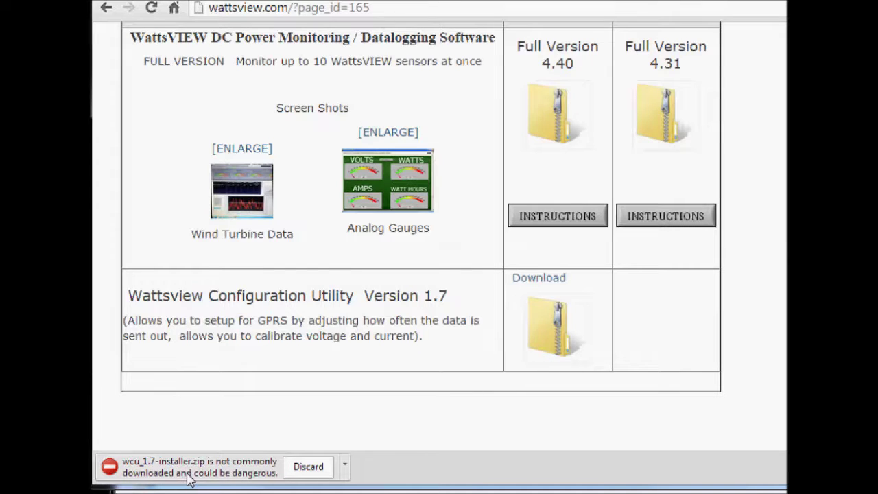
click(344, 466)
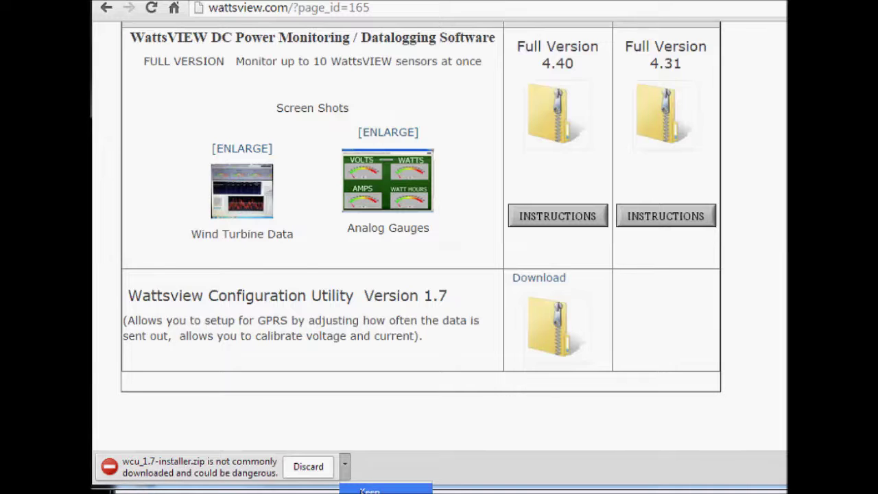
click(363, 490)
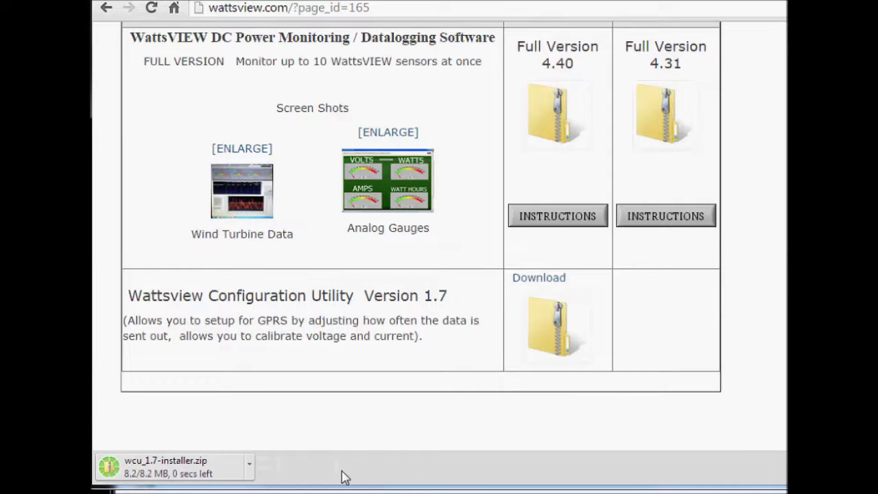
click(250, 471)
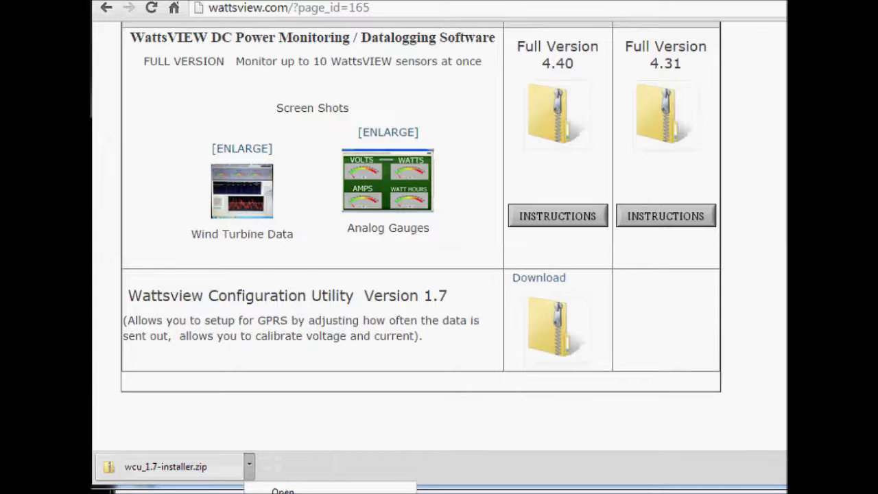
Step: Show wcu_1.7-installer.zip in its folder and extract all its files
key(Escape)
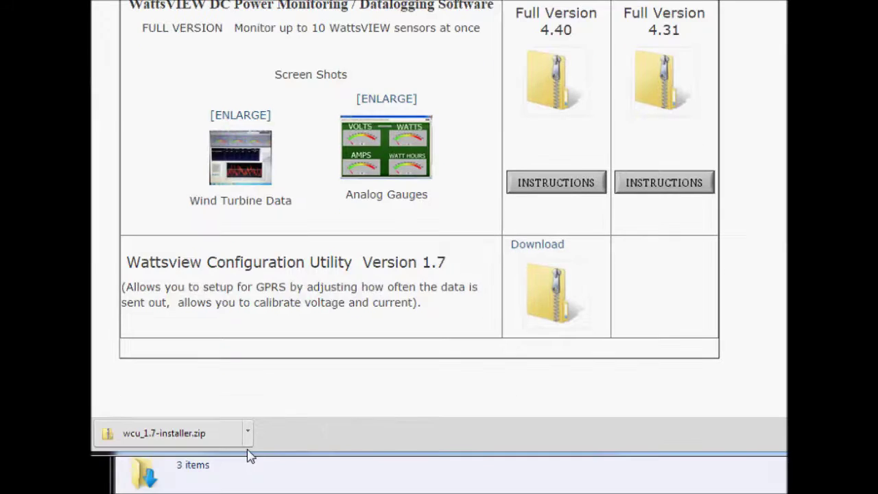
click(250, 467)
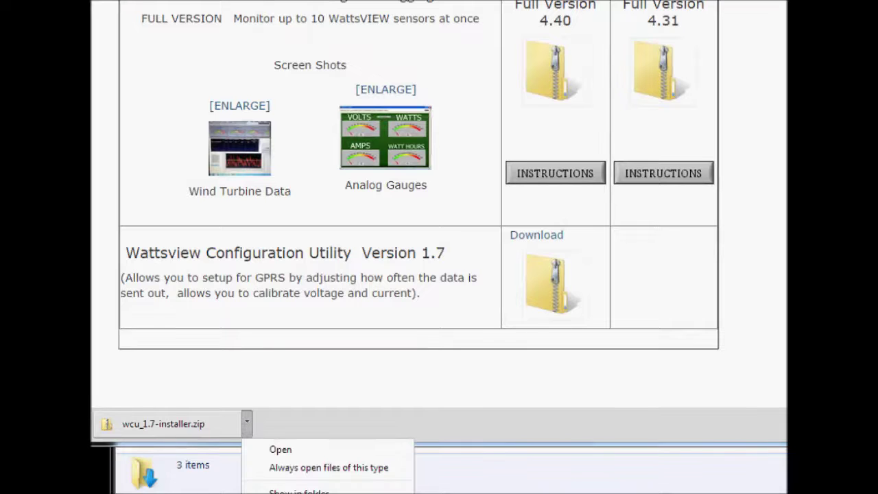
click(298, 490)
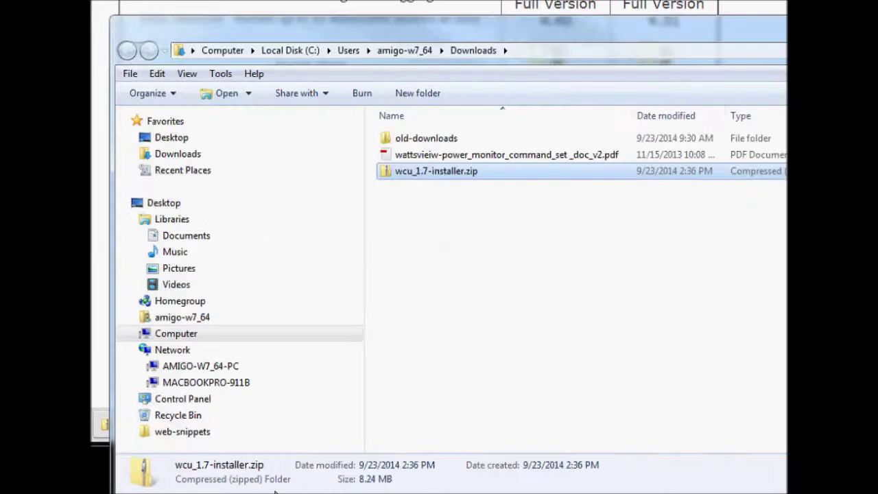
right_click(413, 174)
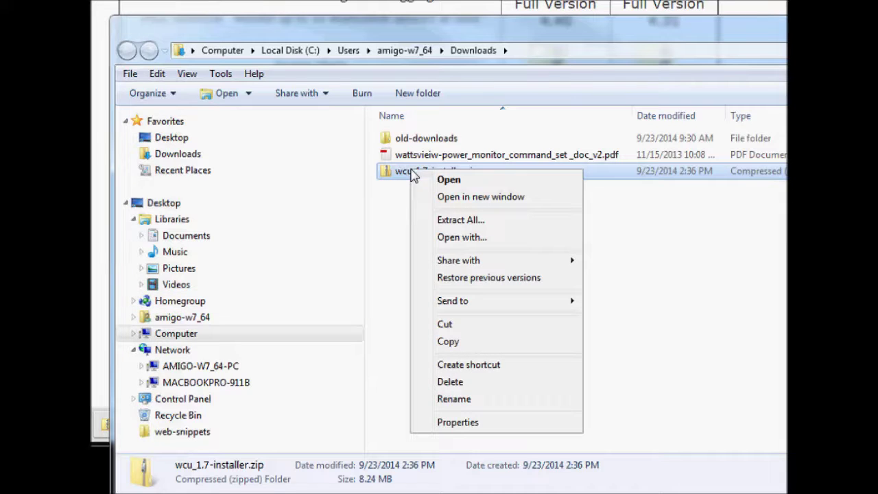
click(454, 220)
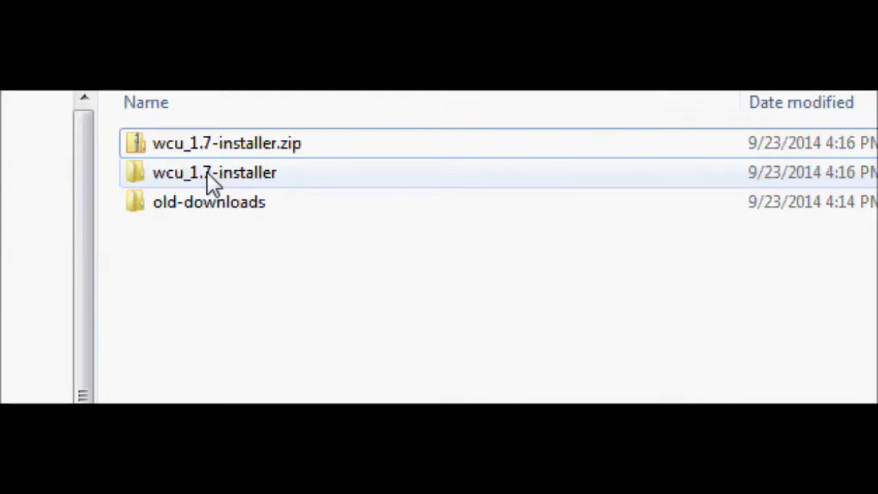
Step: Run setup.exe from the inner wcu_1.7-installer folder, allowing the unverified program
double_click(206, 171)
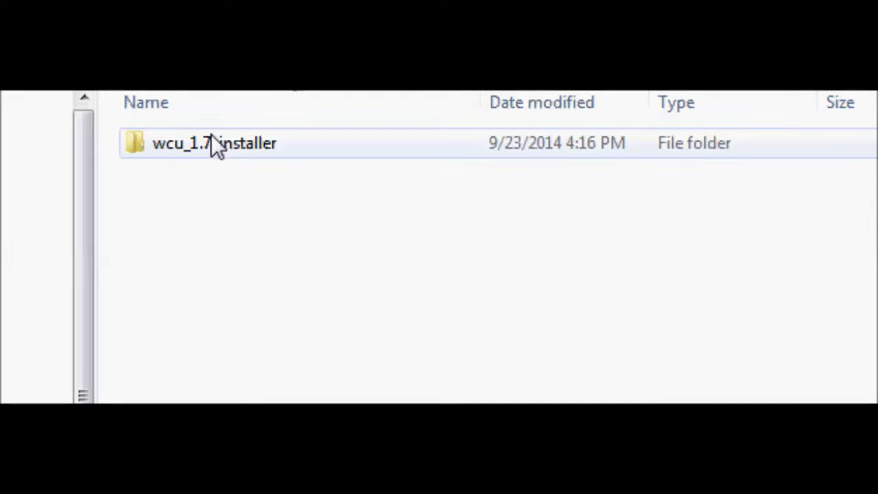
double_click(211, 140)
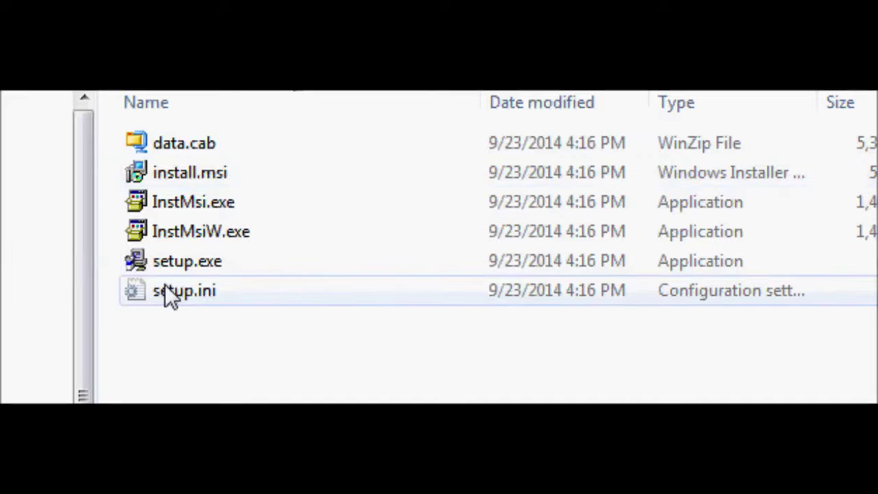
click(172, 260)
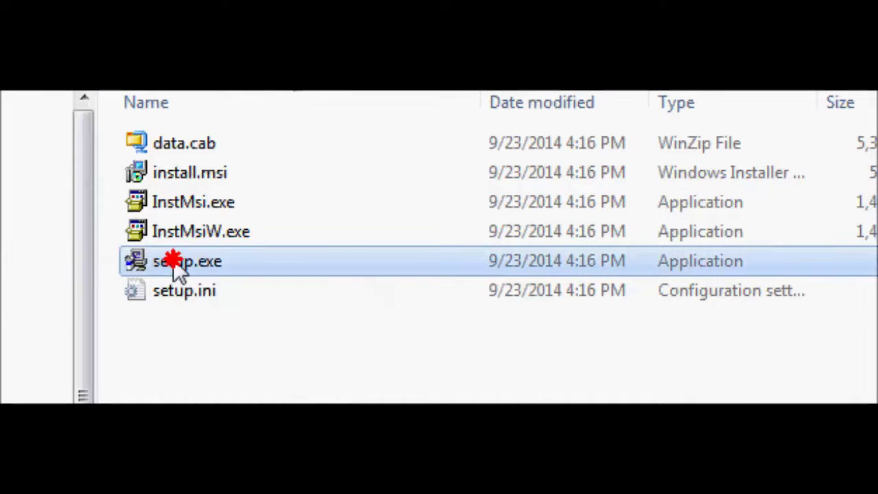
double_click(173, 260)
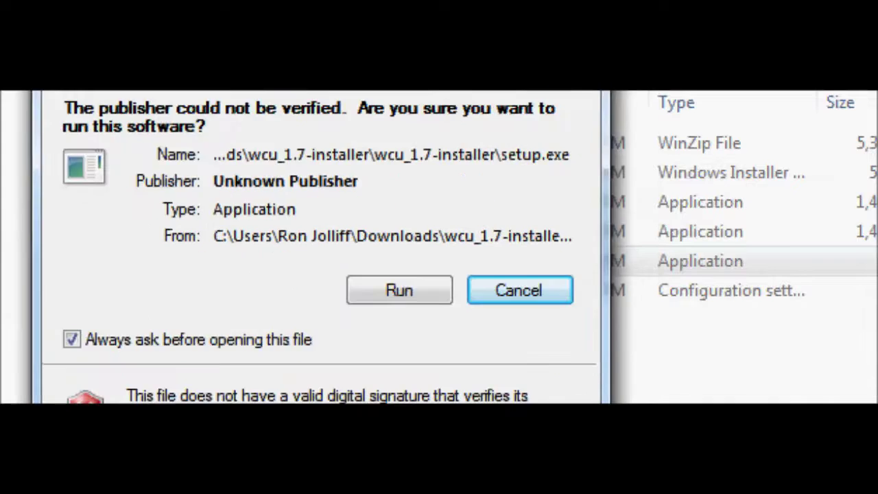
click(391, 290)
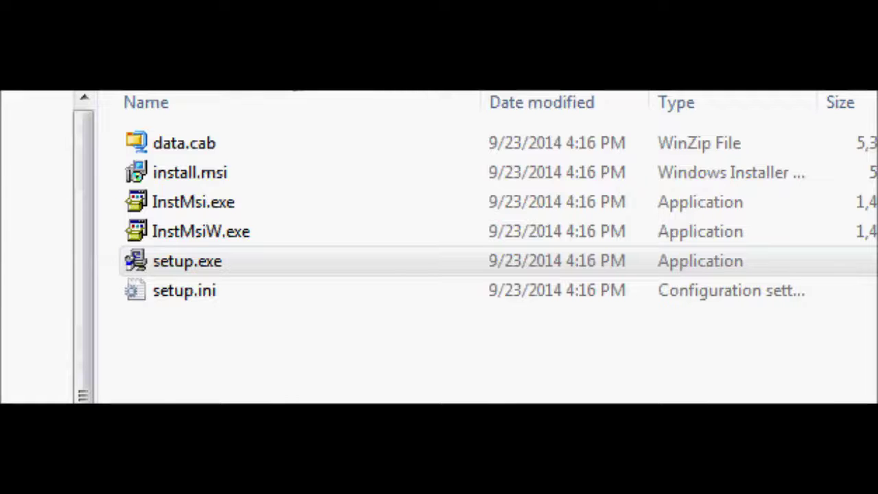
drag(7, 87, 496, 130)
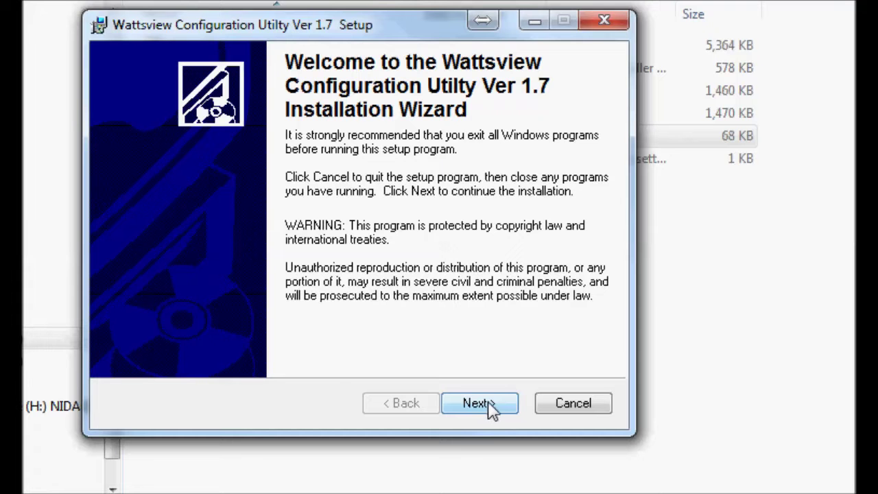
Step: Install version 1.7 into C:\Program Files (x86)\Wattsview-Configuration\ and finish the wizard
click(489, 406)
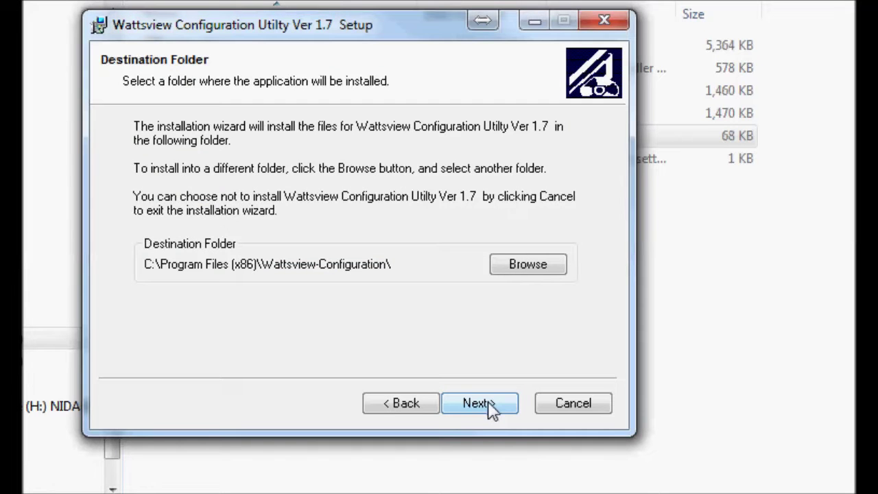
click(488, 404)
click(488, 405)
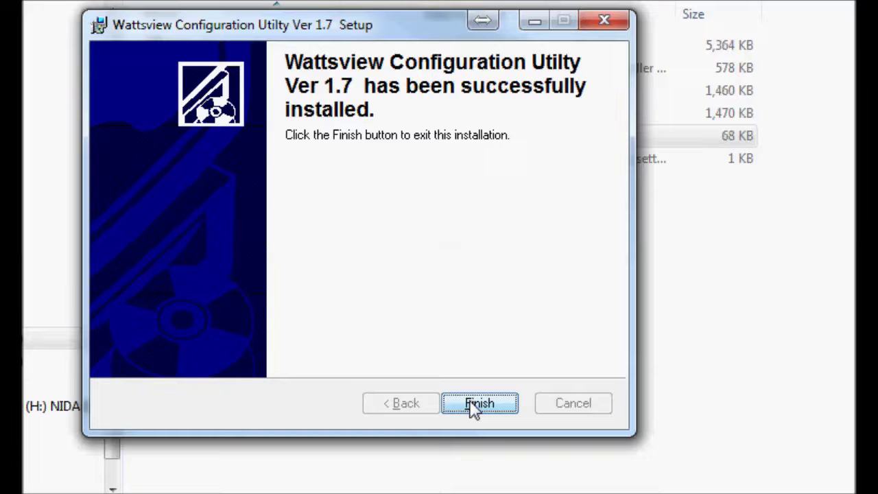
click(472, 405)
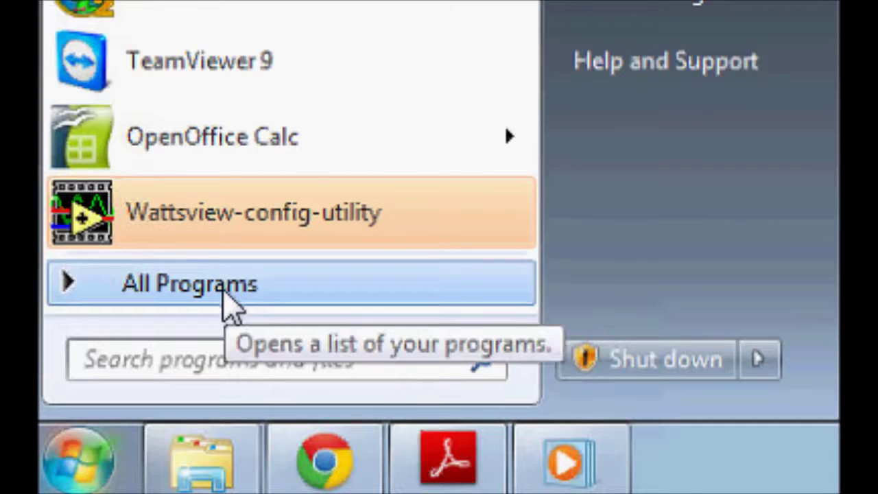
Step: Launch Wattsview-config-utility from the Wattsview_config-Utility folder under All Programs
click(223, 288)
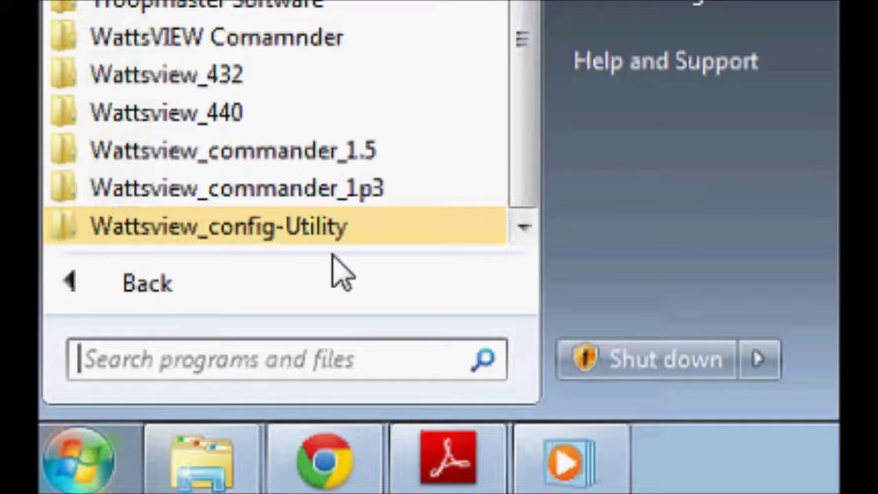
click(332, 228)
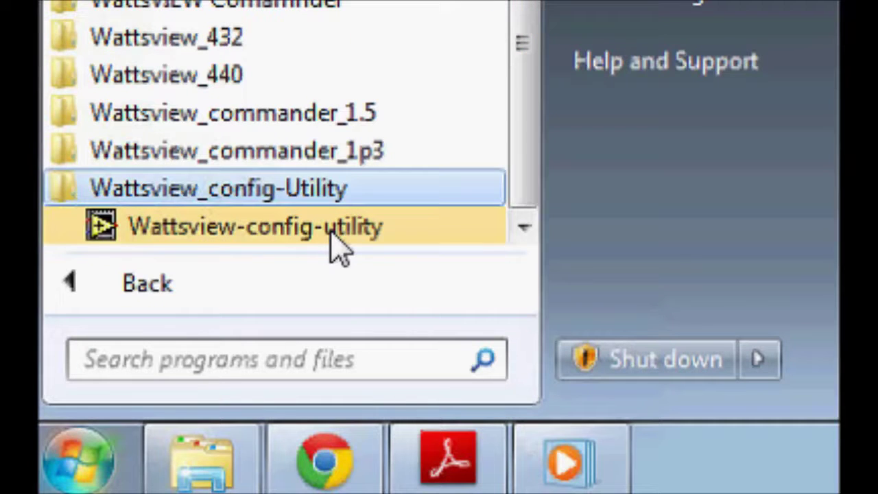
click(206, 229)
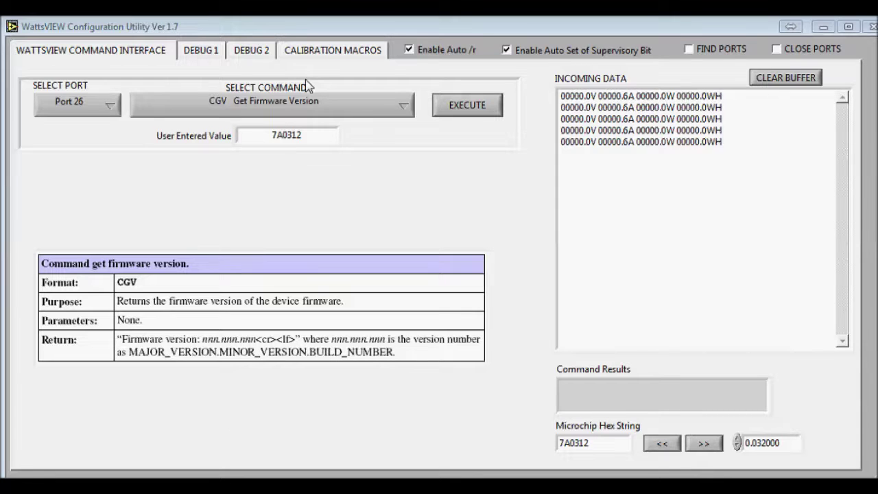
click(242, 54)
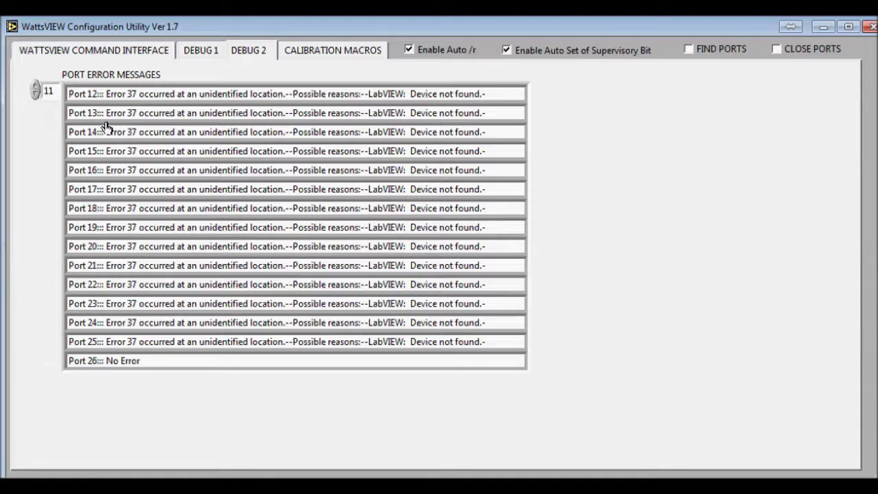
click(34, 94)
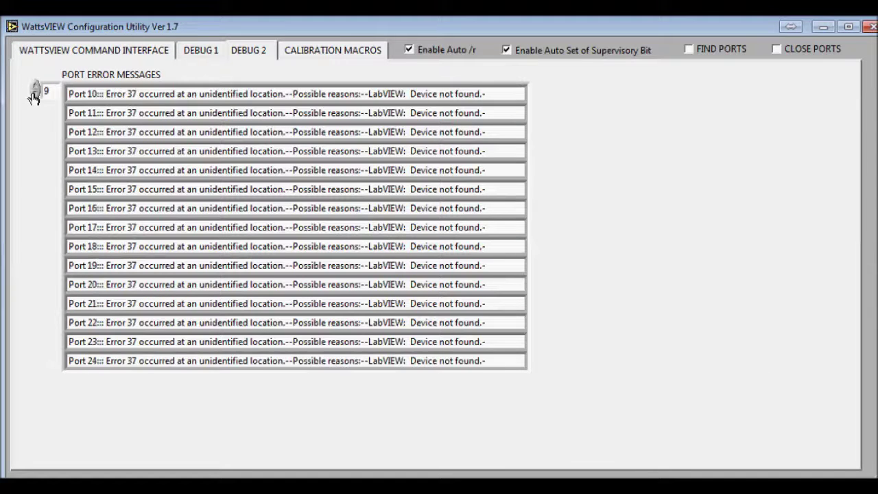
click(33, 93)
click(33, 94)
click(34, 94)
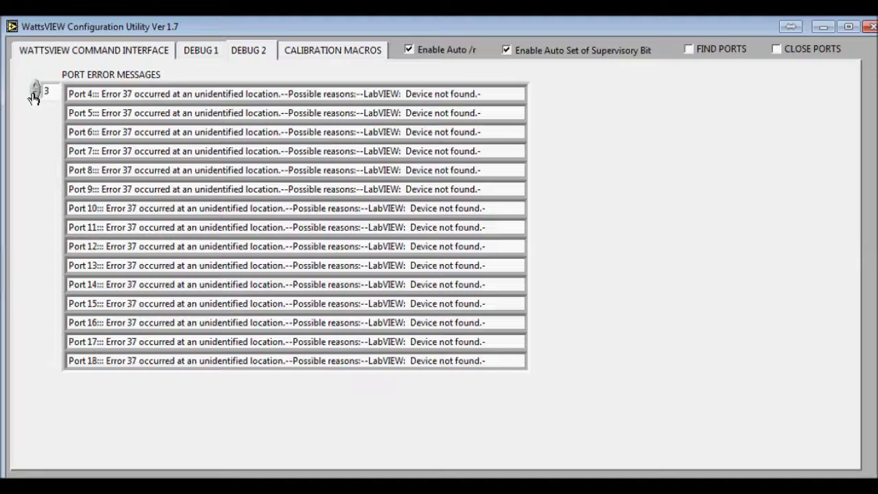
click(34, 87)
click(34, 86)
click(34, 86)
click(34, 87)
click(33, 87)
click(33, 87)
click(33, 86)
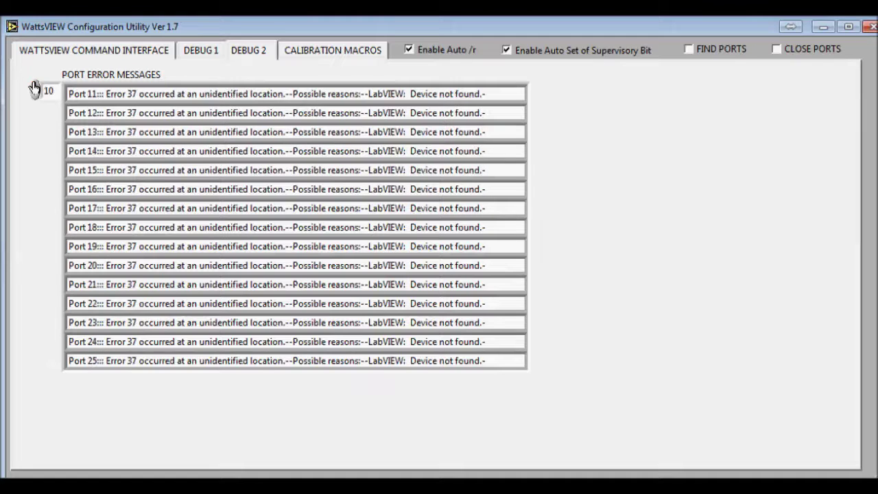
click(33, 87)
click(33, 86)
click(33, 86)
click(34, 87)
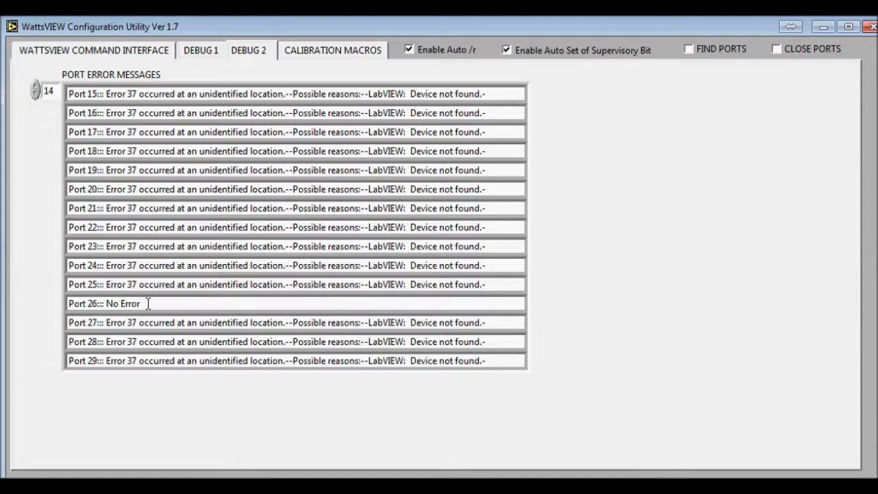
drag(148, 303, 72, 303)
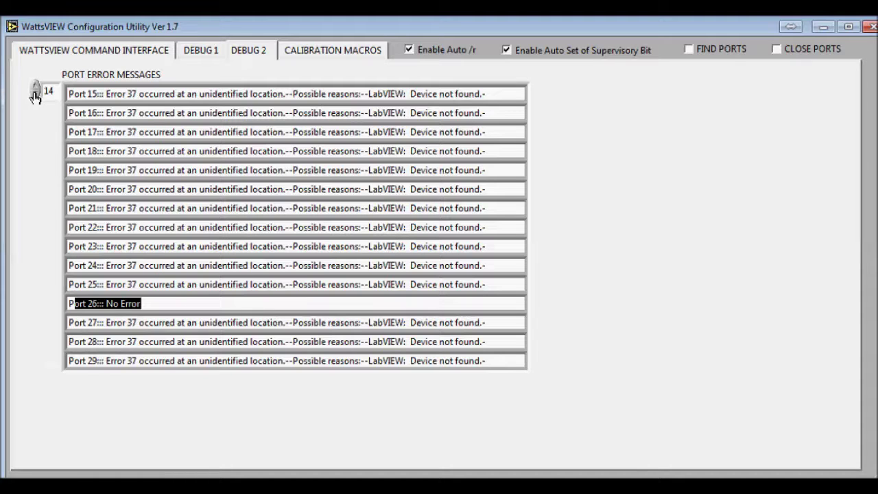
click(34, 96)
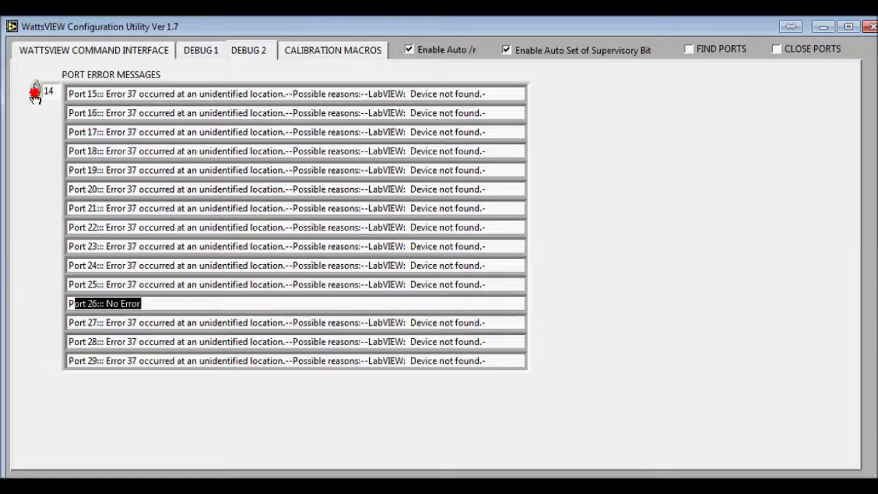
click(46, 53)
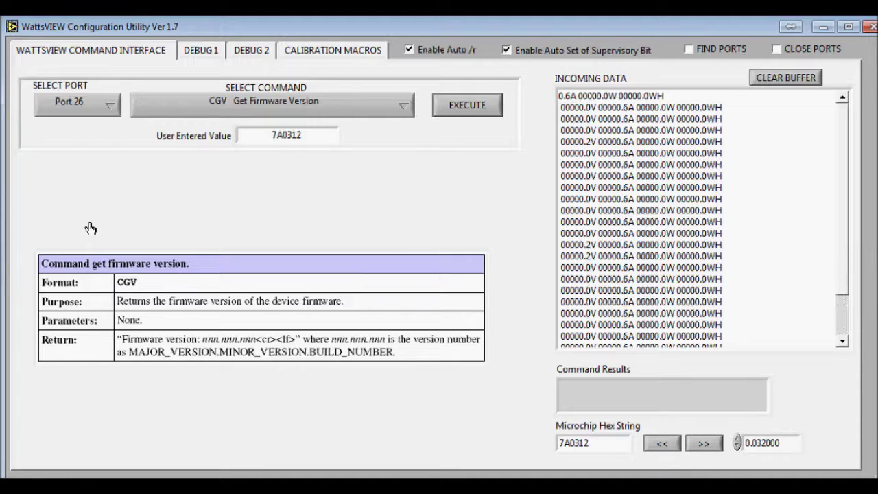
Step: Execute CGV Get Firmware Version on Port 26, returning Firmware: 2.1.98
click(172, 113)
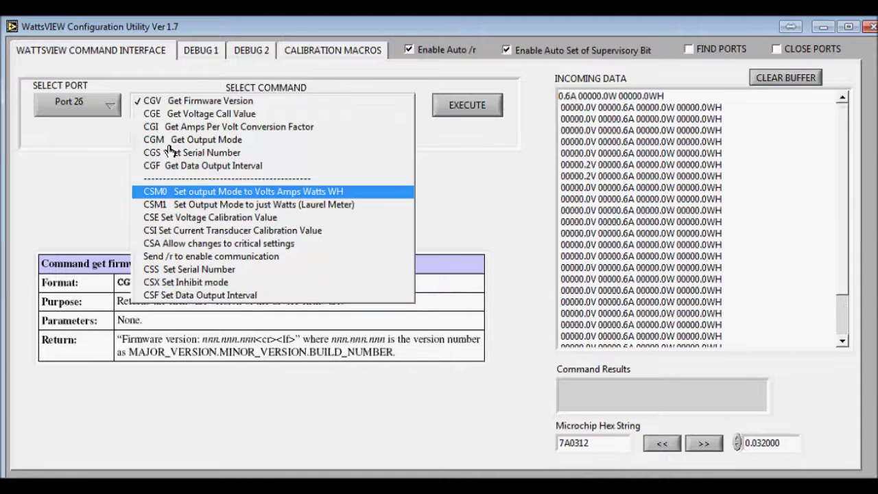
click(100, 204)
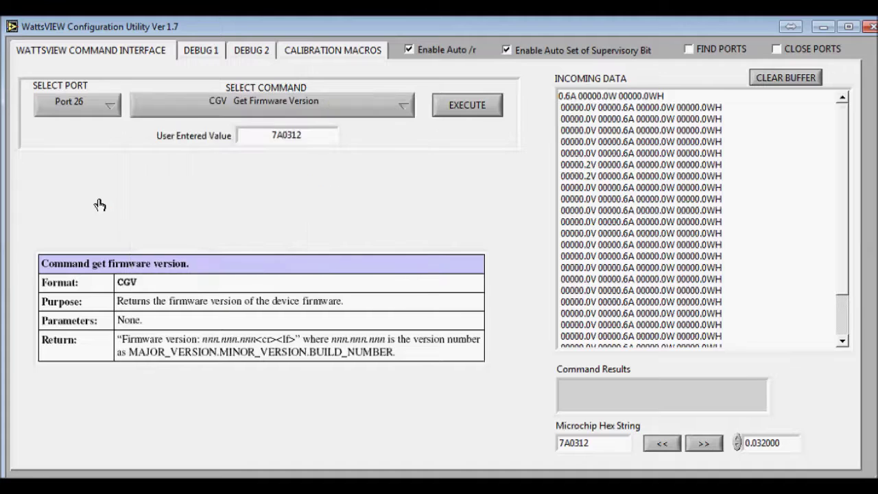
click(240, 107)
click(292, 101)
click(466, 106)
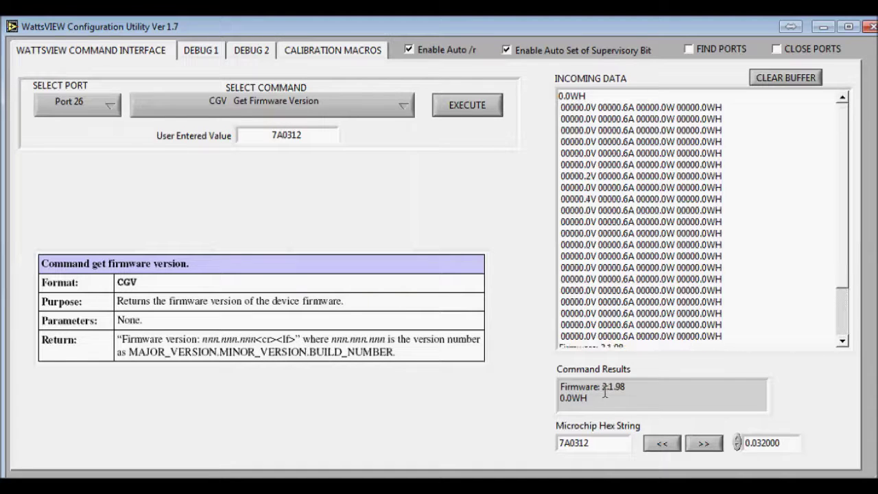
click(597, 401)
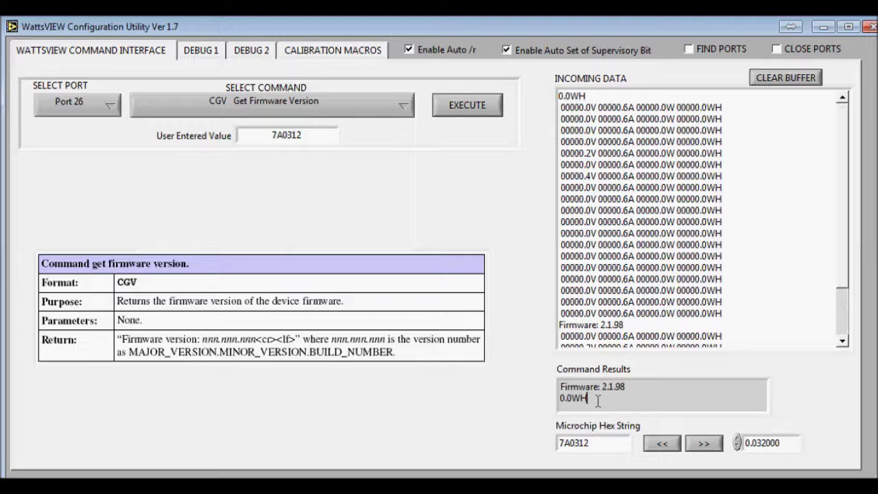